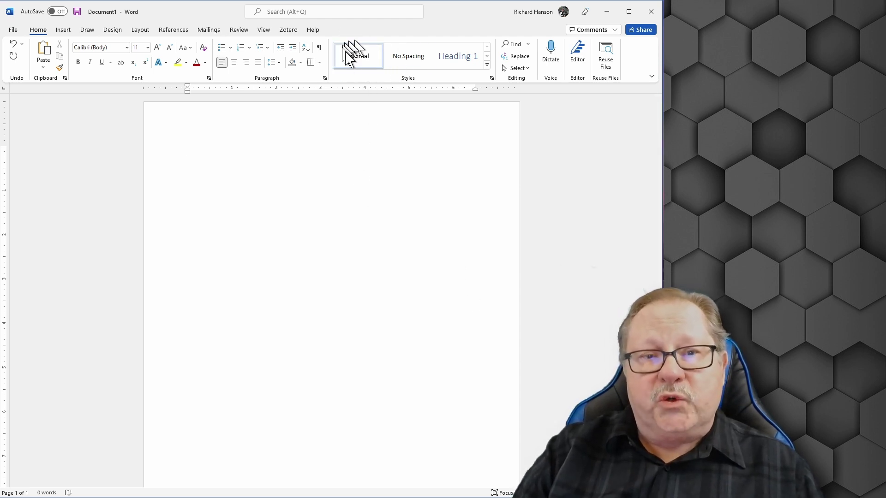
From the Styles pane, open Modify Style for the Normal style and move the dialog aside
{"action": "left_click", "coordinate": [492, 79]}
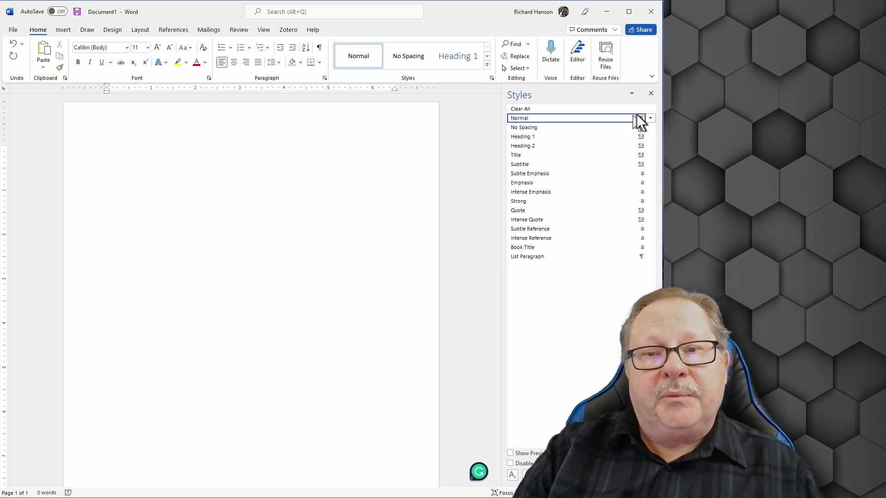
{"action": "left_click", "coordinate": [649, 118]}
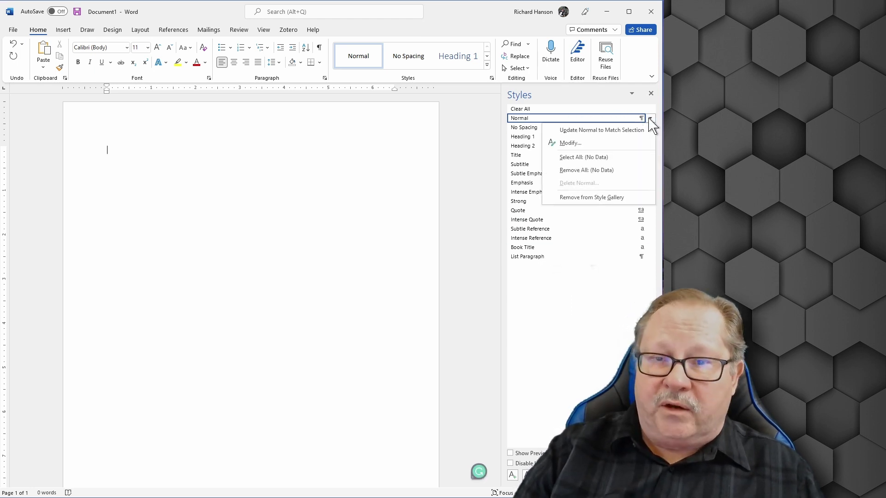
{"action": "left_click", "coordinate": [570, 143]}
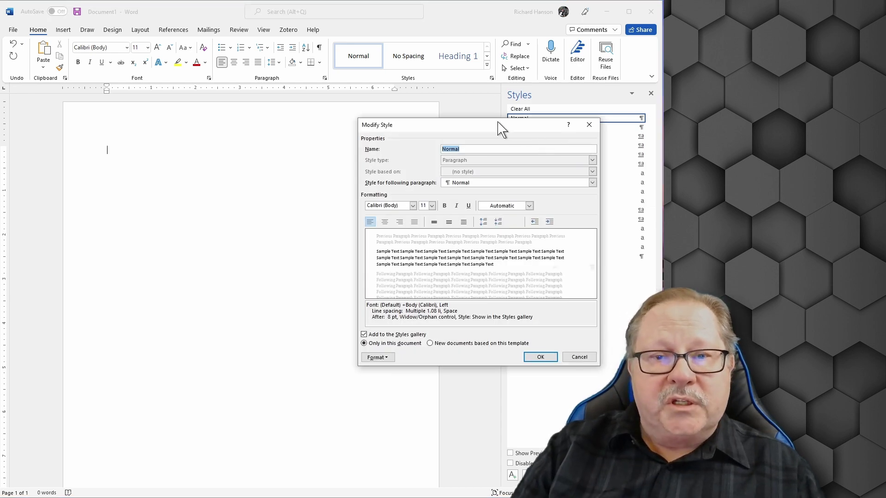
{"action": "left_click_drag", "start_coordinate": [455, 123], "coordinate": [367, 110]}
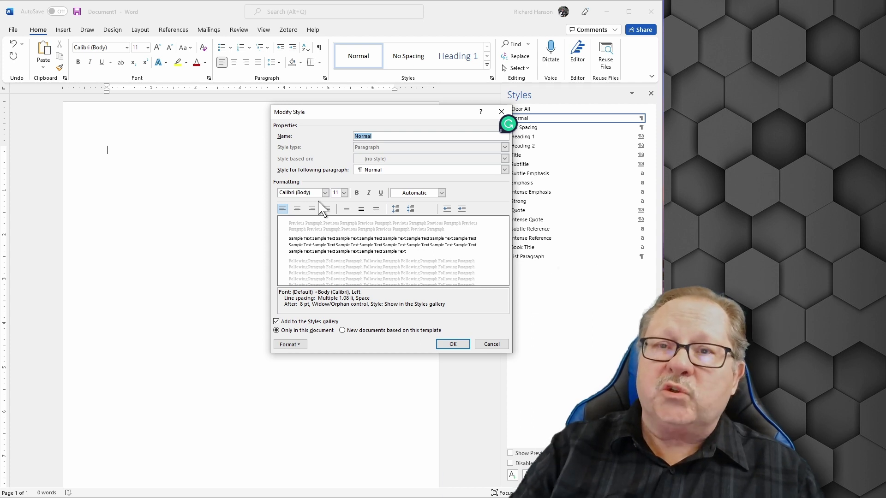
In Modify Style, choose font size 12 and the Times New Roman font for Normal
{"action": "left_click", "coordinate": [344, 193]}
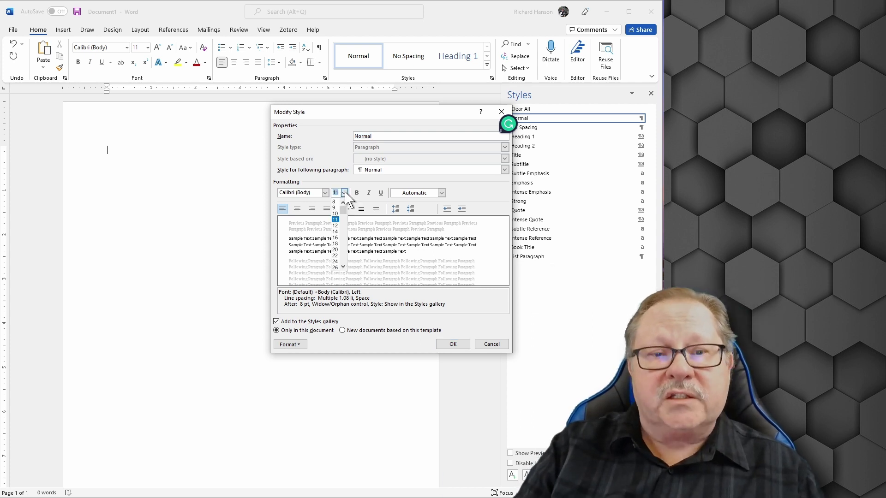
{"action": "left_click", "coordinate": [336, 226]}
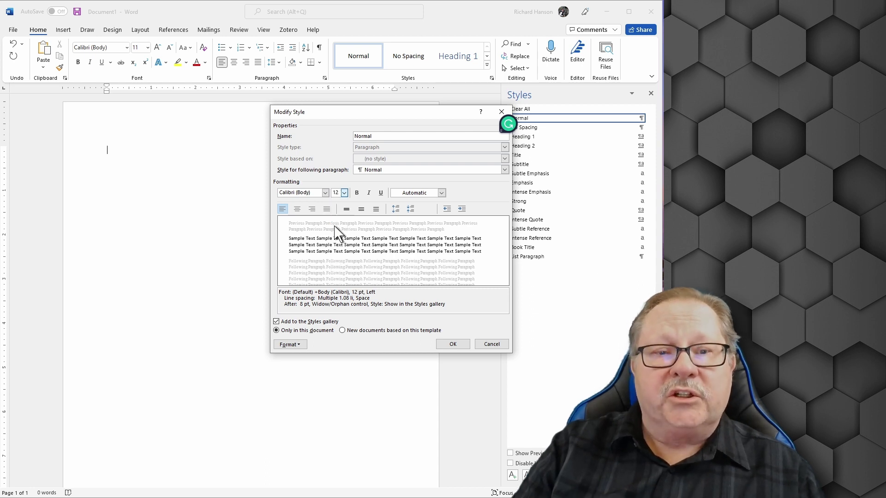
{"action": "left_click", "coordinate": [325, 193]}
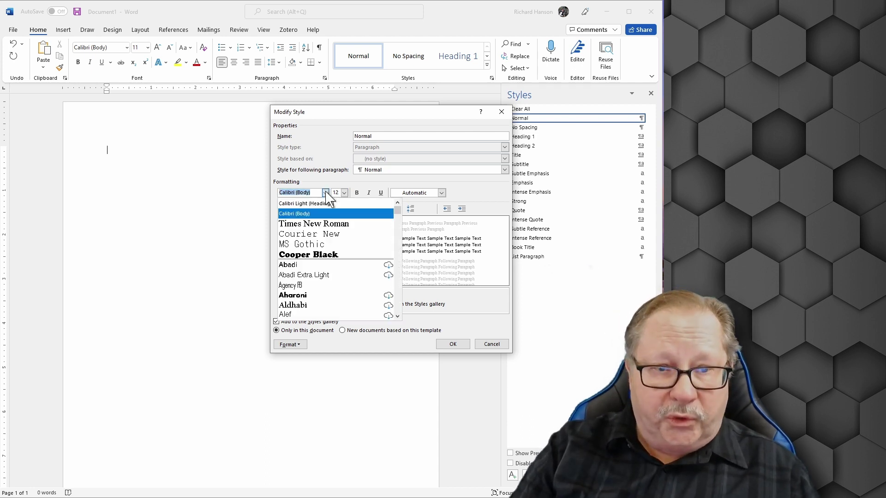
{"action": "left_click", "coordinate": [322, 225]}
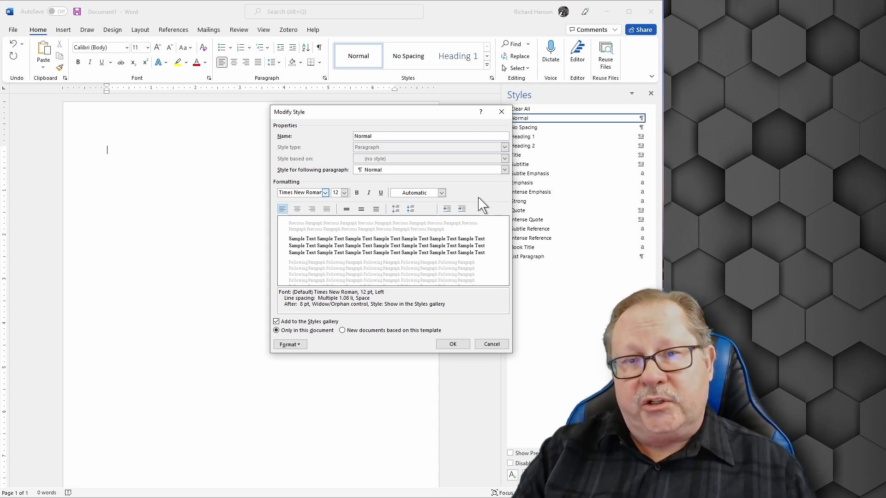
Give the Normal style 0 pt spacing after, Double line spacing and a 0.5" first-line indent
{"action": "left_click", "coordinate": [295, 345]}
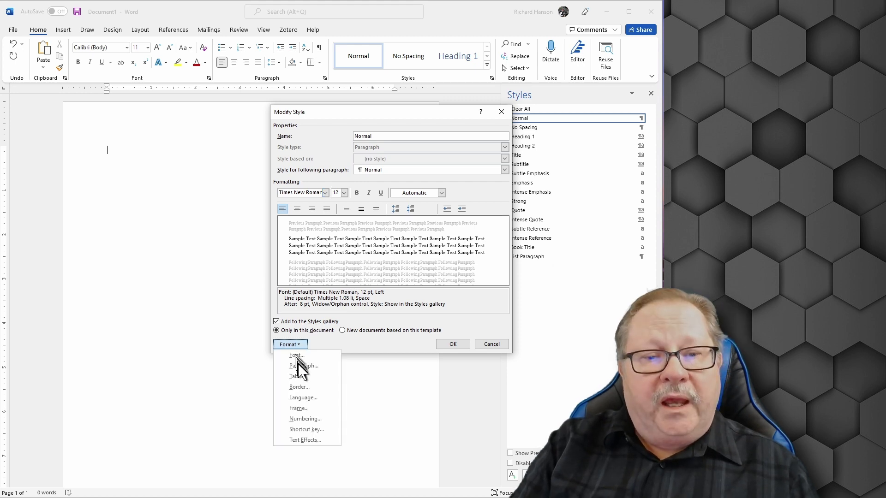
{"action": "left_click", "coordinate": [301, 365]}
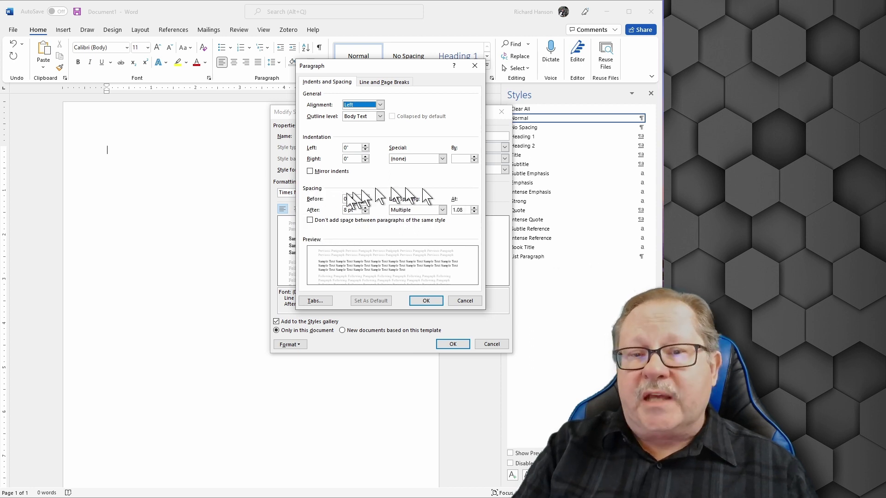
{"action": "left_click", "coordinate": [365, 212]}
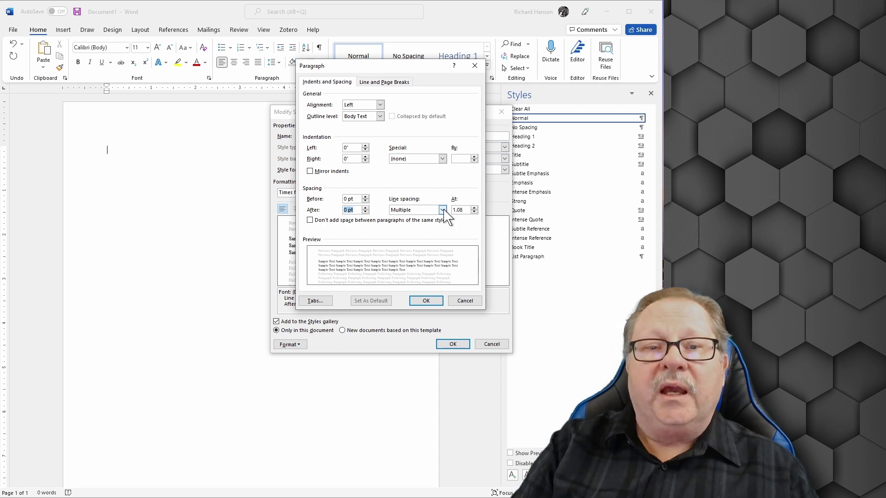
{"action": "left_click", "coordinate": [443, 210]}
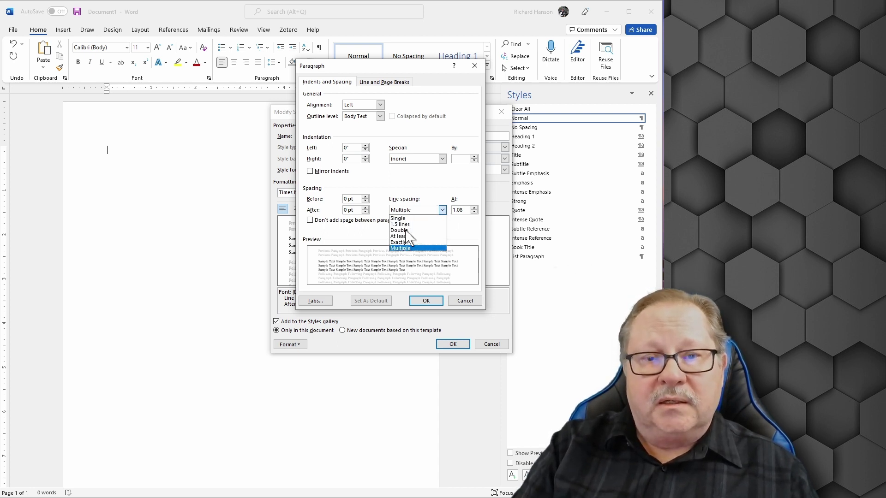
{"action": "left_click", "coordinate": [399, 230]}
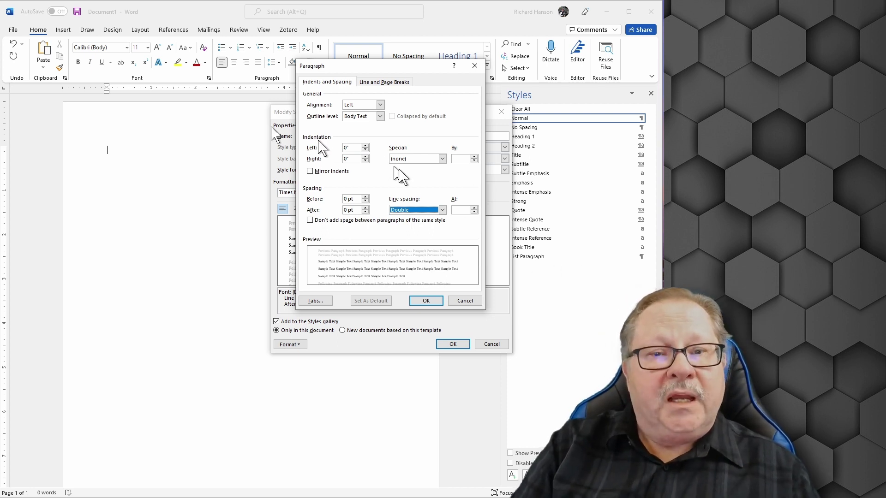
{"action": "left_click", "coordinate": [443, 159]}
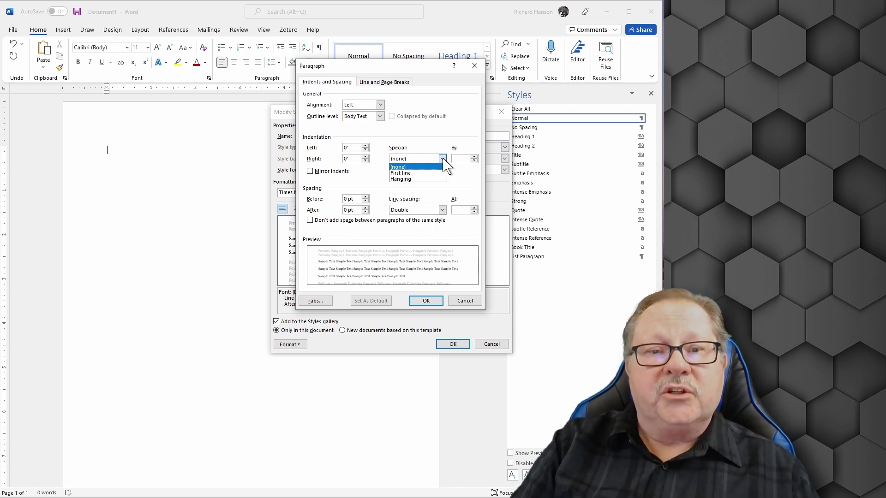
{"action": "left_click", "coordinate": [410, 174]}
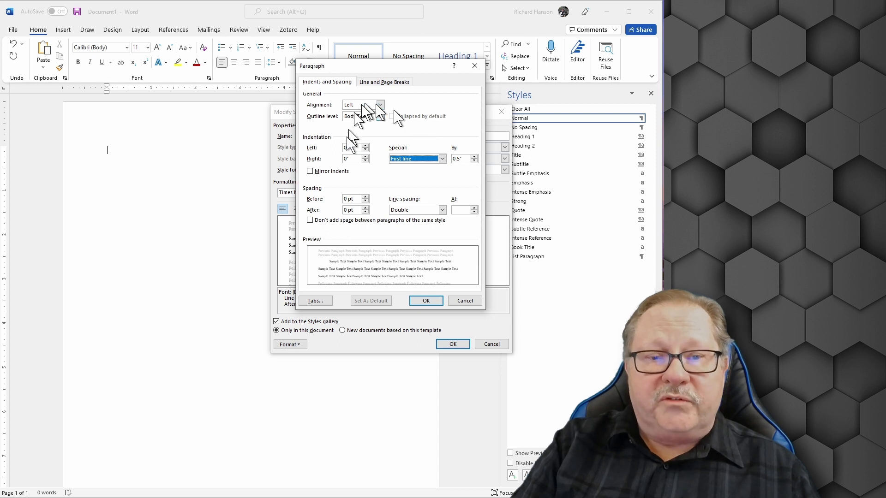
{"action": "left_click", "coordinate": [425, 301]}
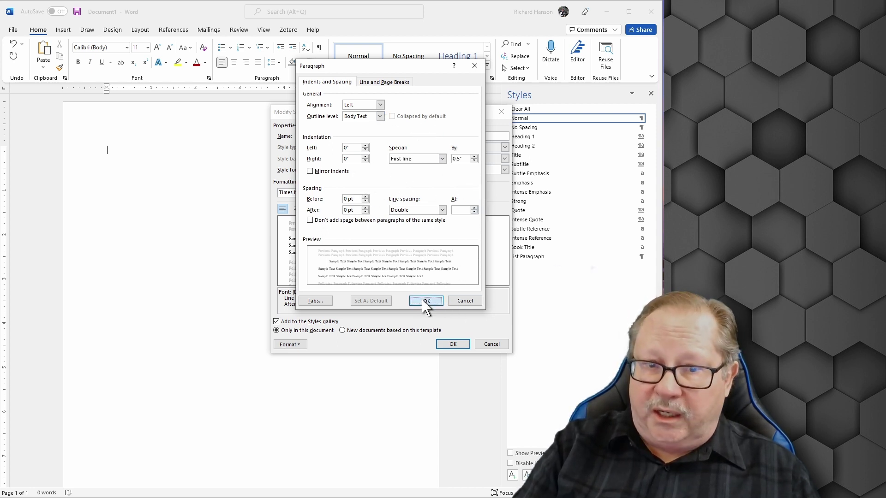
{"action": "left_click", "coordinate": [452, 344]}
Close the Styles pane and drag the first-line indent marker back to the left margin
{"action": "left_click", "coordinate": [651, 93]}
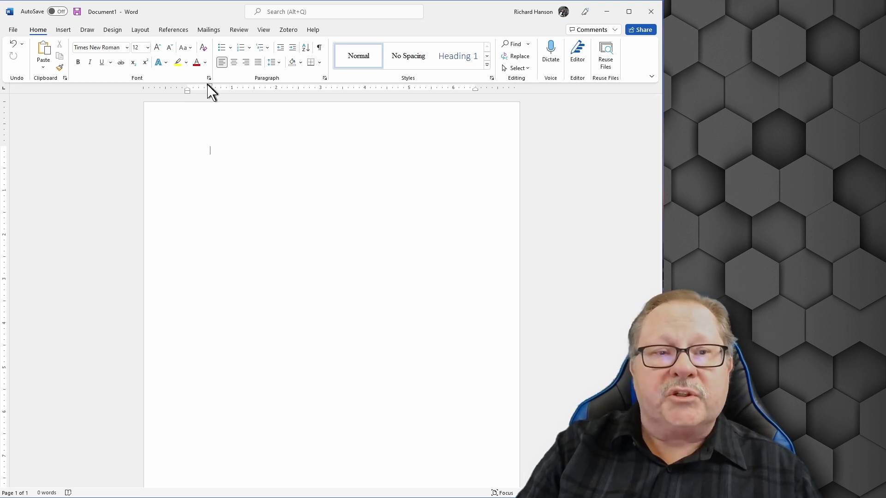
{"action": "left_click_drag", "start_coordinate": [212, 89], "coordinate": [187, 87]}
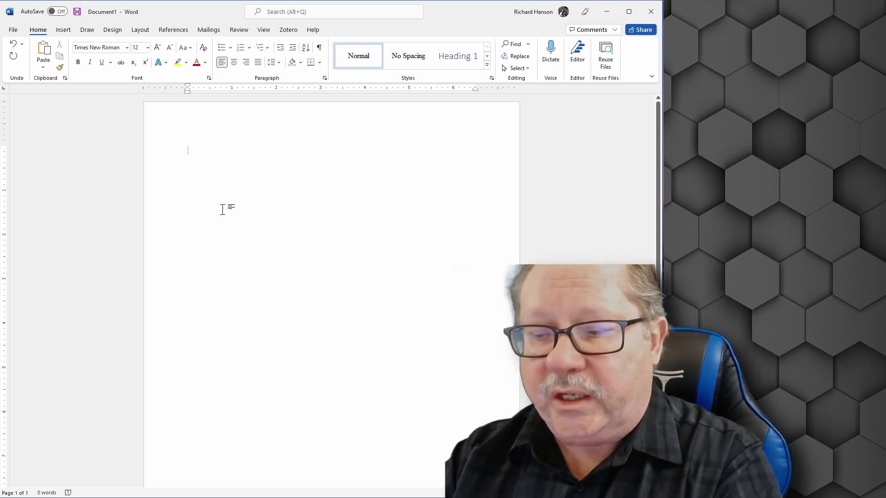
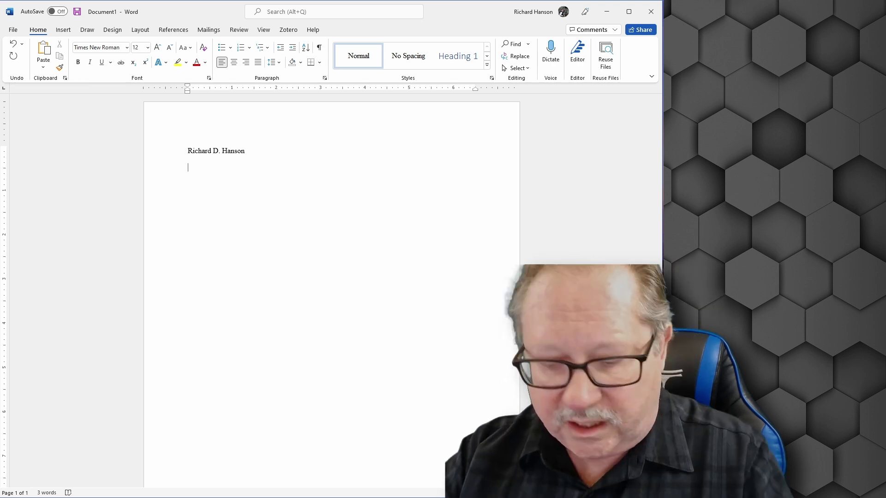
Type the heading lines: the student's name, Instructor Name, Course Name & #, and Date
{"action": "type", "text": "Instructor Name"}
{"action": "key", "text": "Return"}
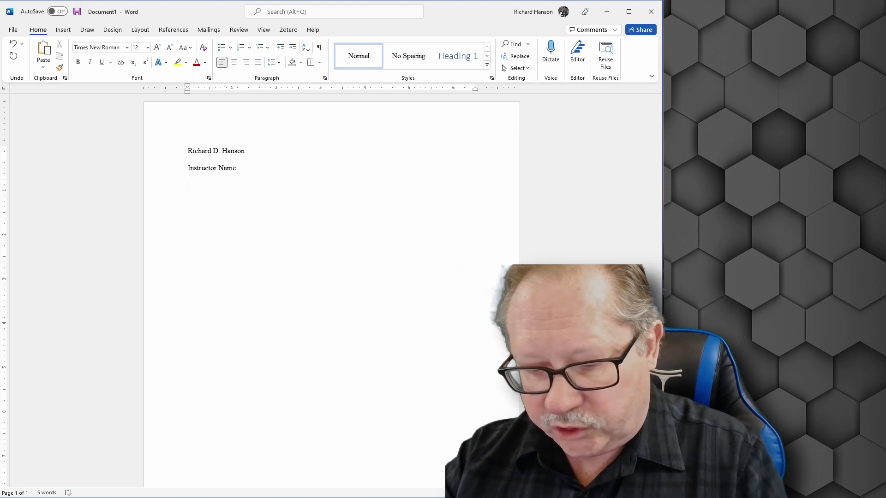
{"action": "type", "text": "Course Name & #"}
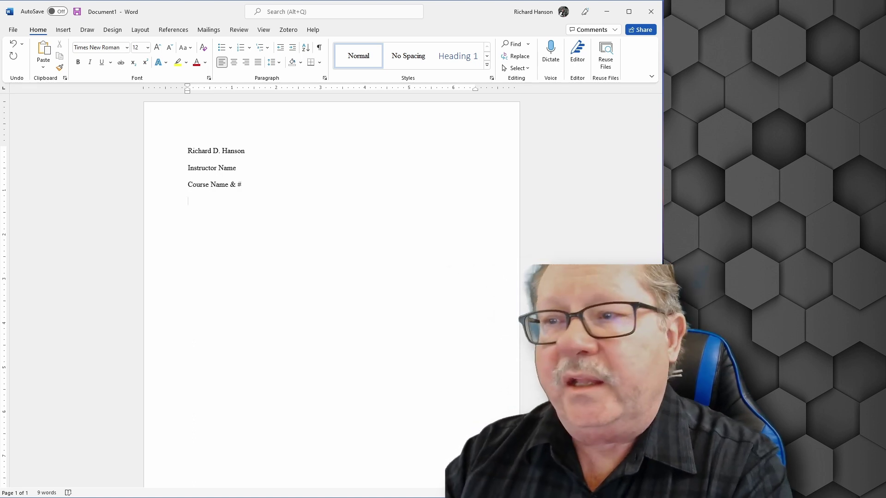
{"action": "type", "text": "e"}
{"action": "key", "text": "Return"}
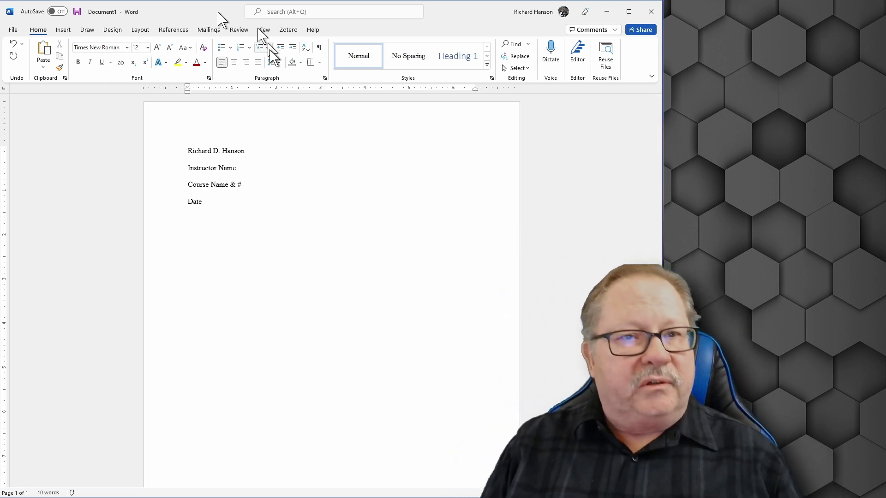
Add a centred 'Title' line, then left-align the next line with a 0.5" first-line indent
{"action": "left_click", "coordinate": [234, 63]}
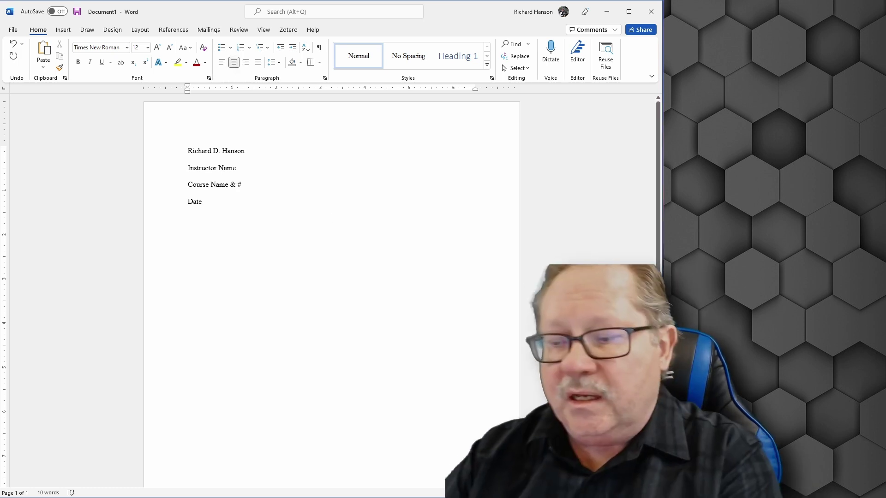
{"action": "type", "text": "Title"}
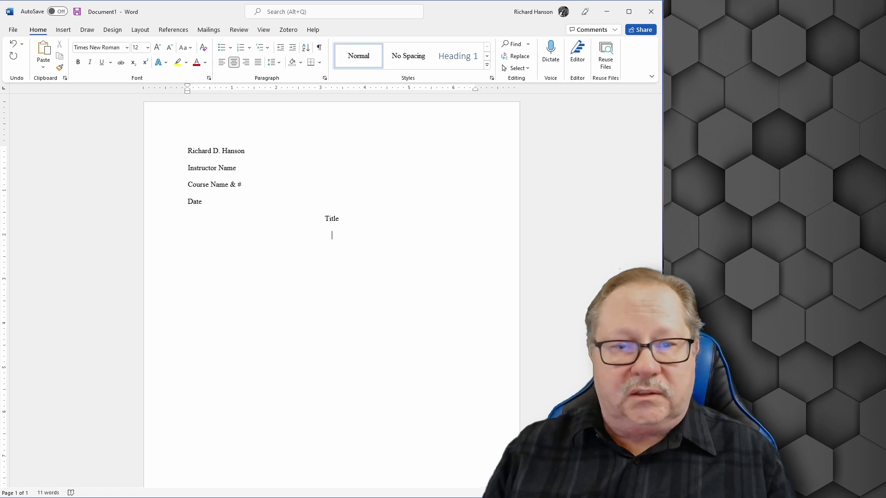
{"action": "left_click", "coordinate": [222, 62]}
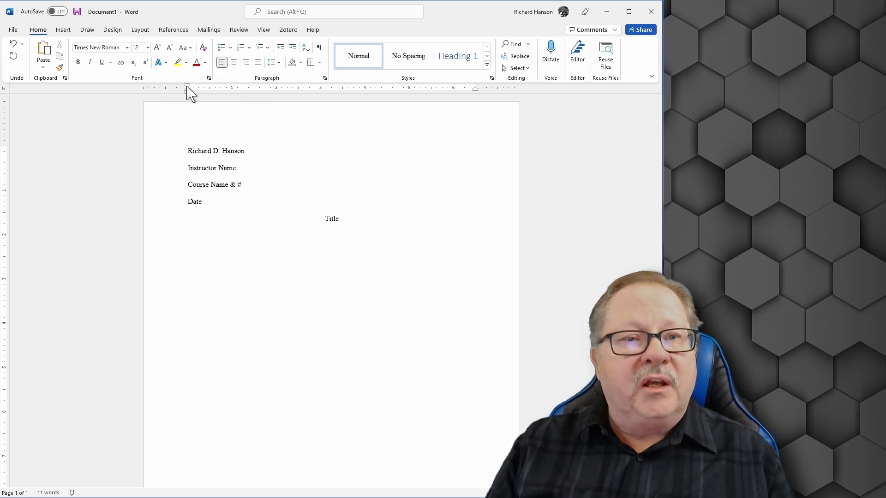
{"action": "left_click_drag", "start_coordinate": [188, 87], "coordinate": [210, 87]}
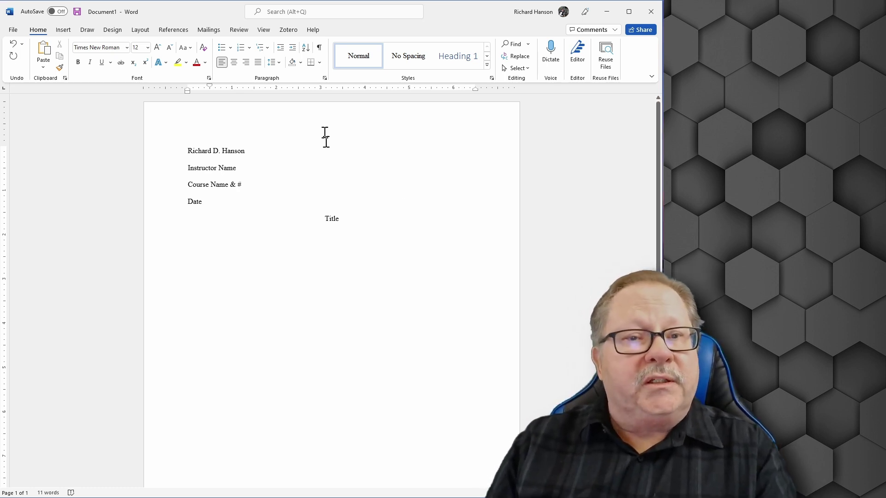
Type the writer's surname in the header and insert a Plain Number 1 page number at the top
{"action": "double_click", "coordinate": [303, 119]}
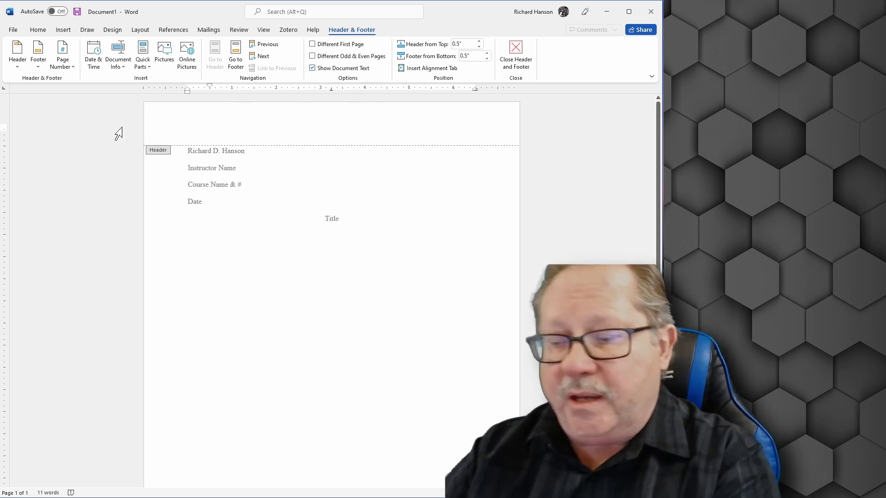
{"action": "type", "text": "Hanson"}
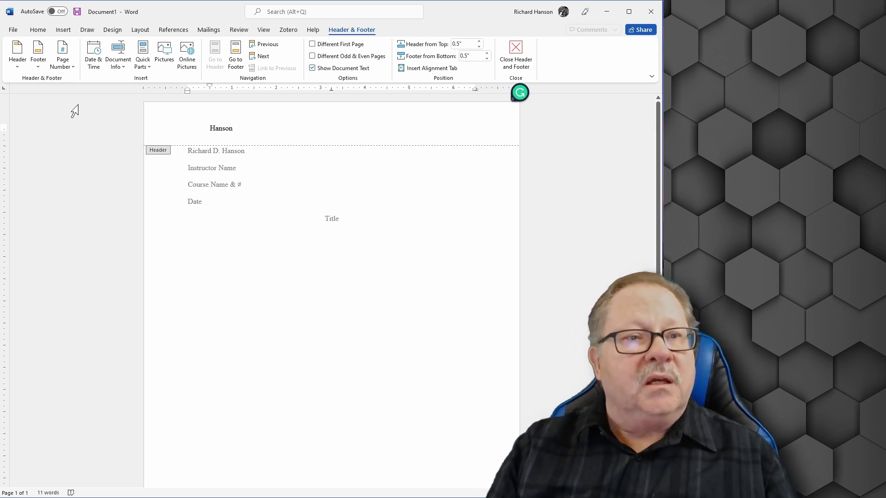
{"action": "left_click", "coordinate": [65, 65]}
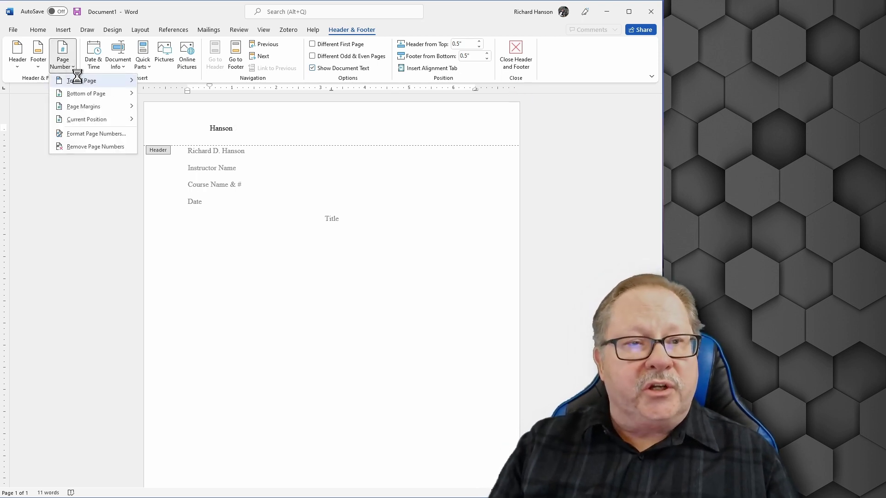
{"action": "mouse_move", "coordinate": [80, 81]}
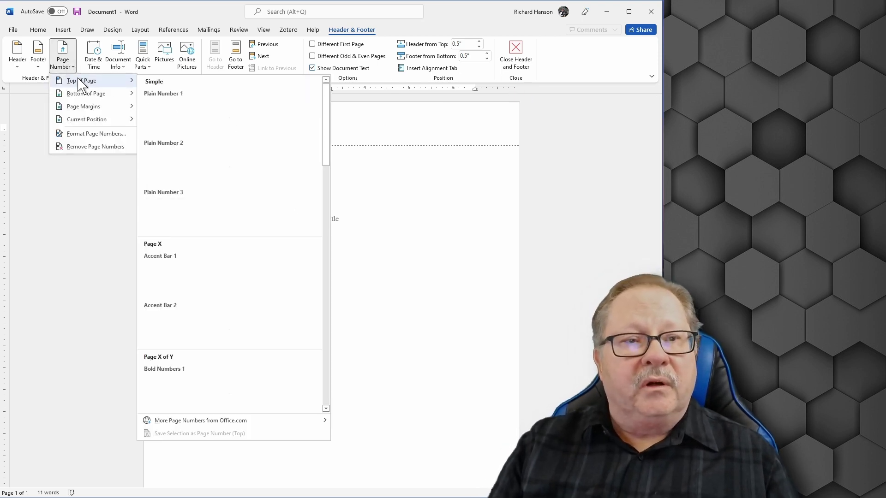
{"action": "left_click", "coordinate": [173, 116]}
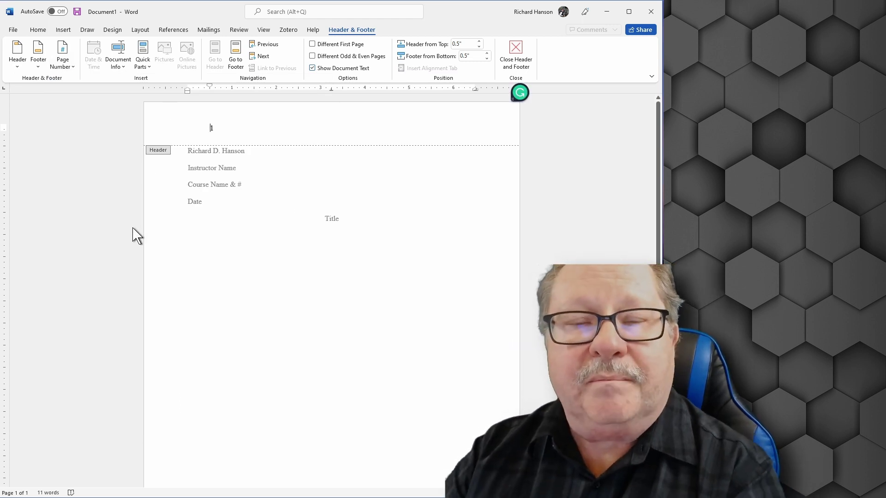
Put the surname before the page number, right-align the header line, and return to the body
{"action": "type", "text": "Hanson"}
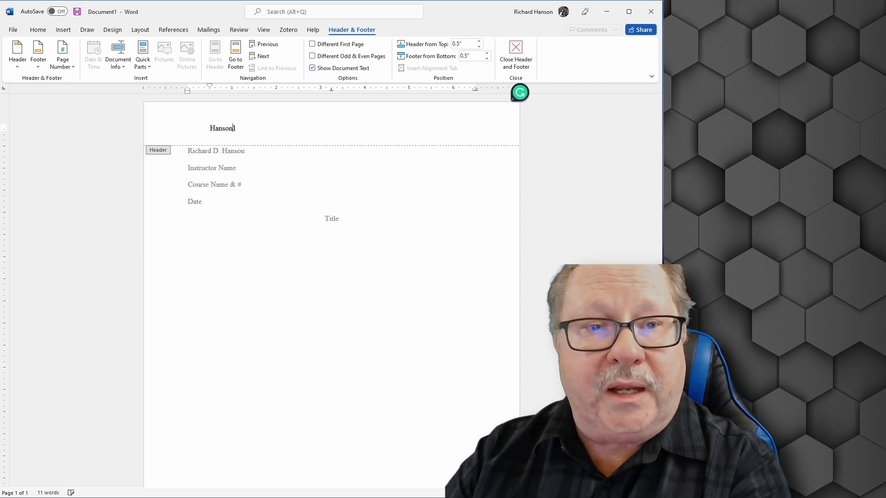
{"action": "key", "text": "ctrl+a"}
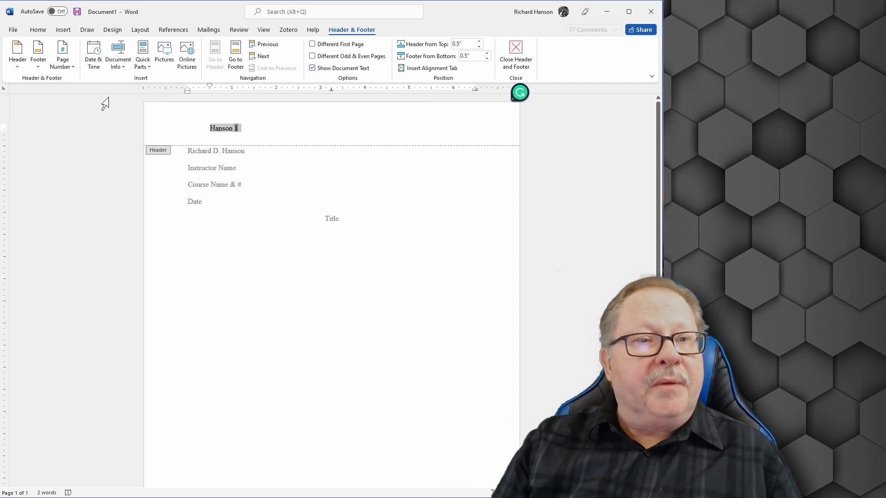
{"action": "left_click", "coordinate": [38, 29]}
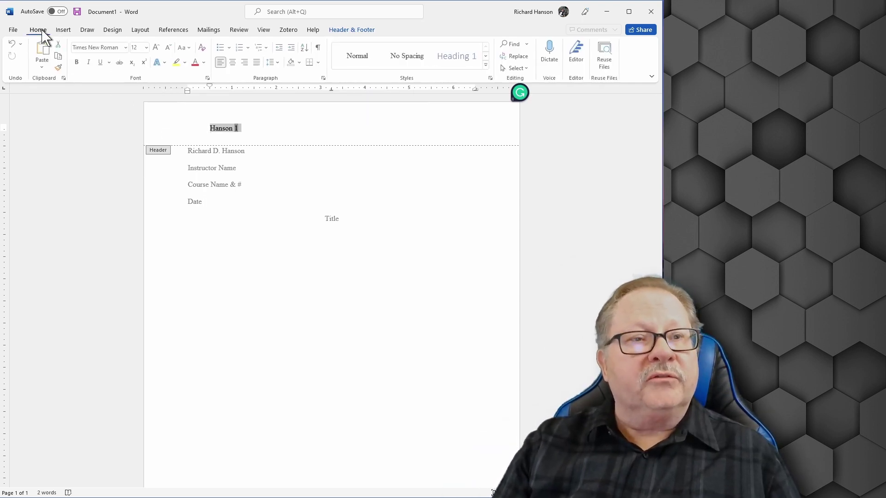
{"action": "left_click", "coordinate": [247, 62]}
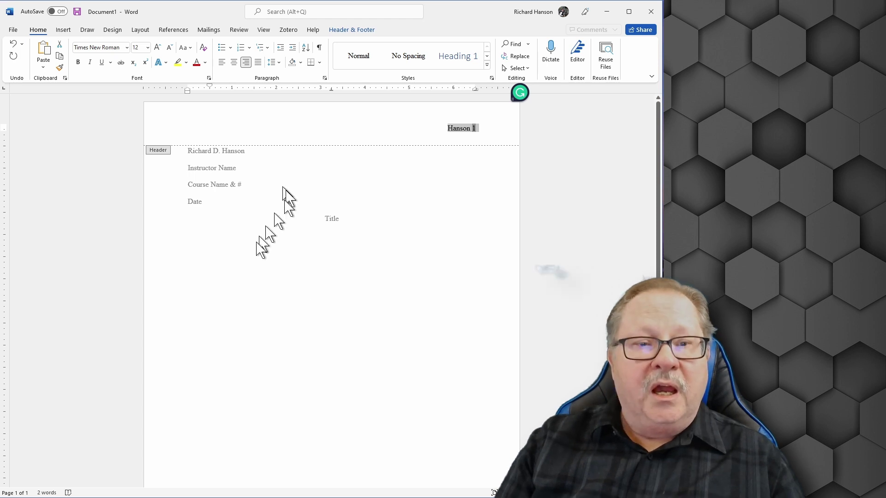
{"action": "double_click", "coordinate": [272, 274]}
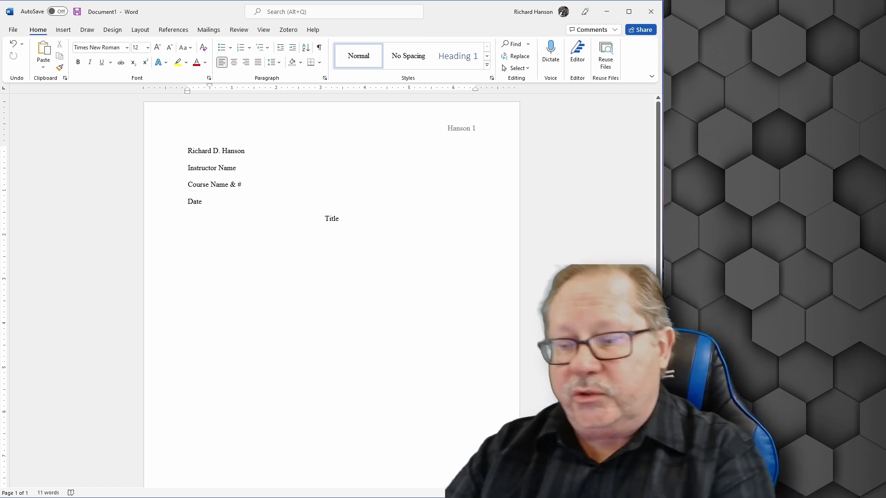
Type 'Start my text.' as the first body paragraph and insert a page break
{"action": "type", "text": "Start my text."}
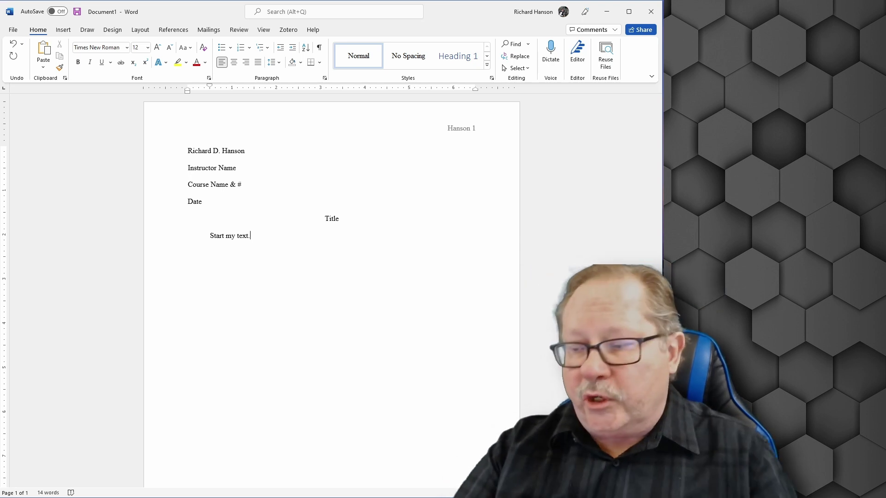
{"action": "key", "text": "Return"}
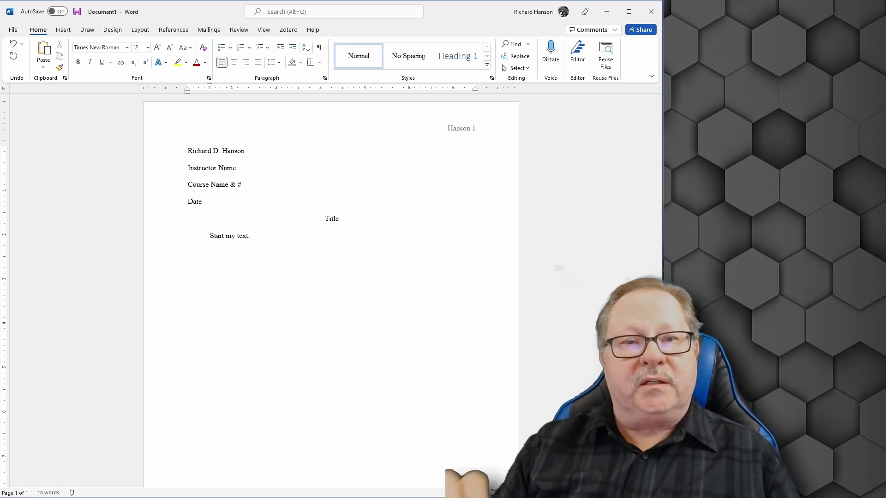
{"action": "left_click", "coordinate": [65, 30]}
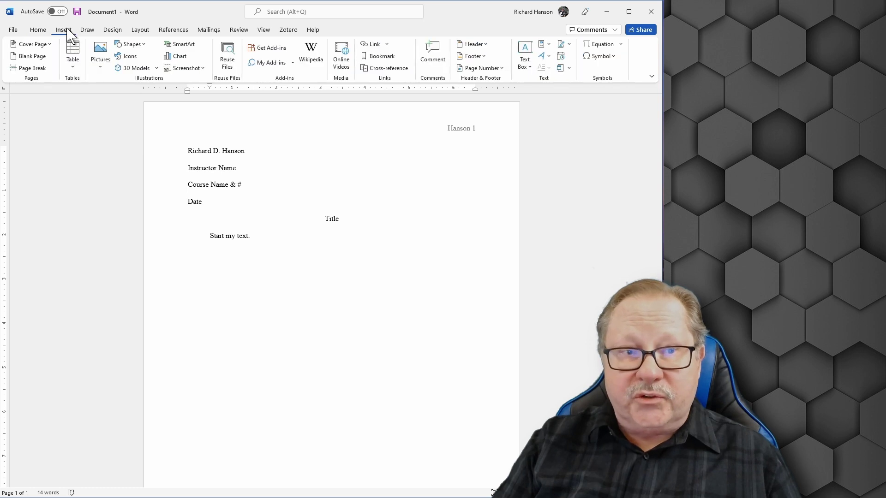
{"action": "left_click", "coordinate": [29, 68]}
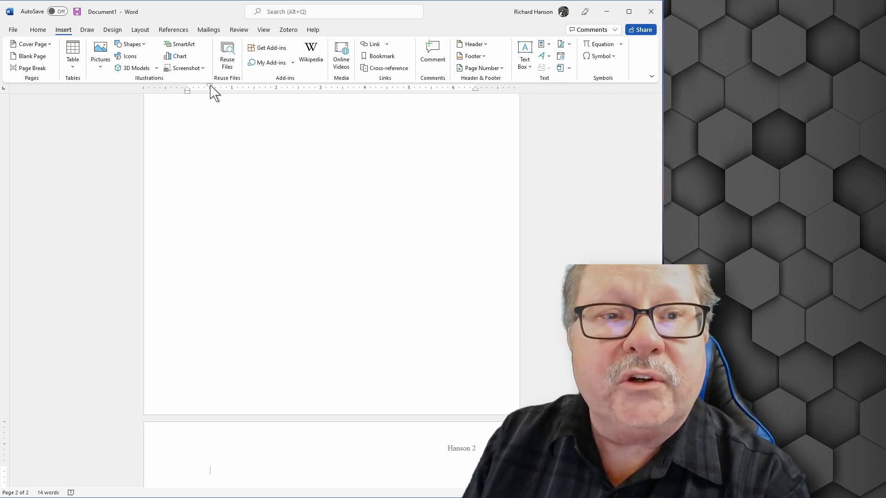
On the new page, remove the first-line indent and type a centred 'Works Cited' heading
{"action": "left_click_drag", "start_coordinate": [210, 87], "coordinate": [188, 89]}
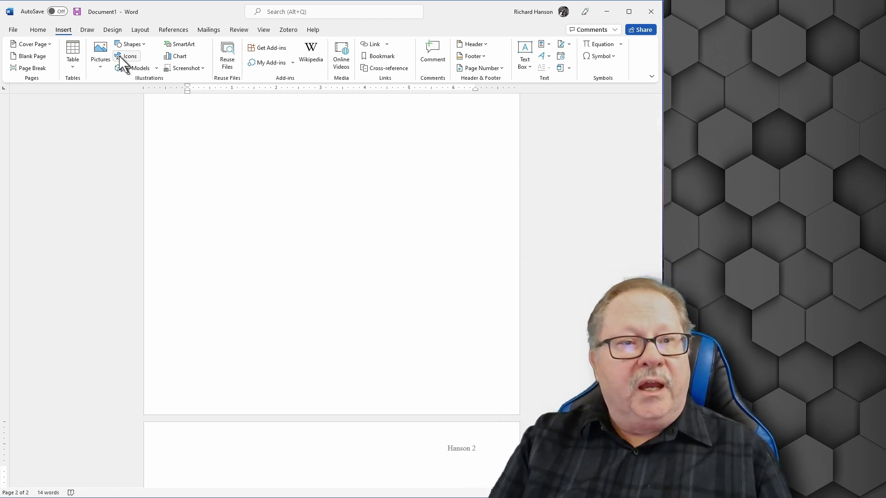
{"action": "left_click", "coordinate": [38, 30]}
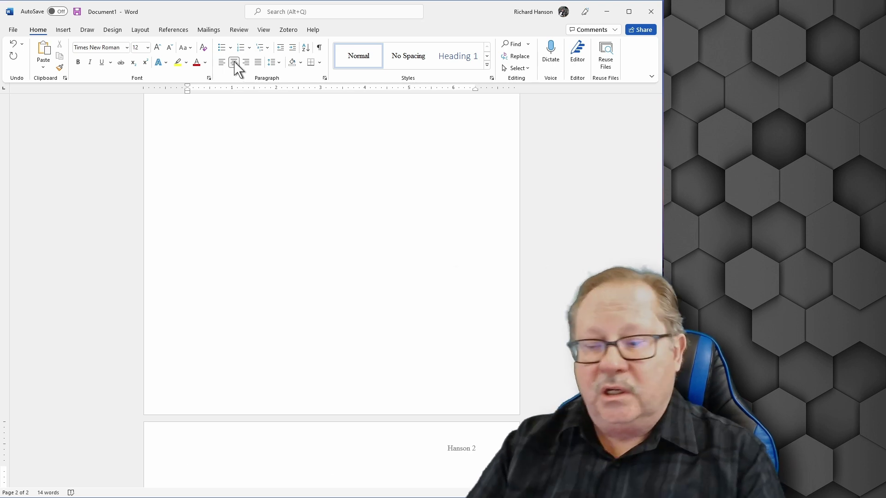
{"action": "type", "text": "Works Cited"}
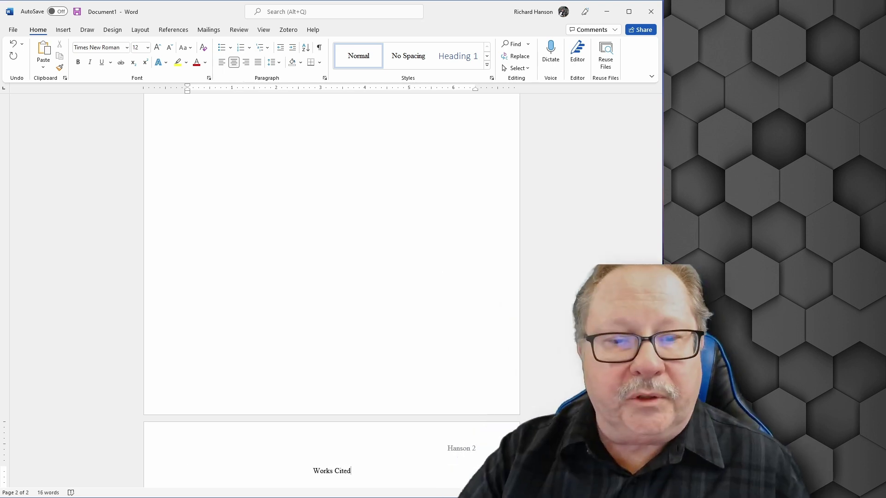
{"action": "key", "text": "Return"}
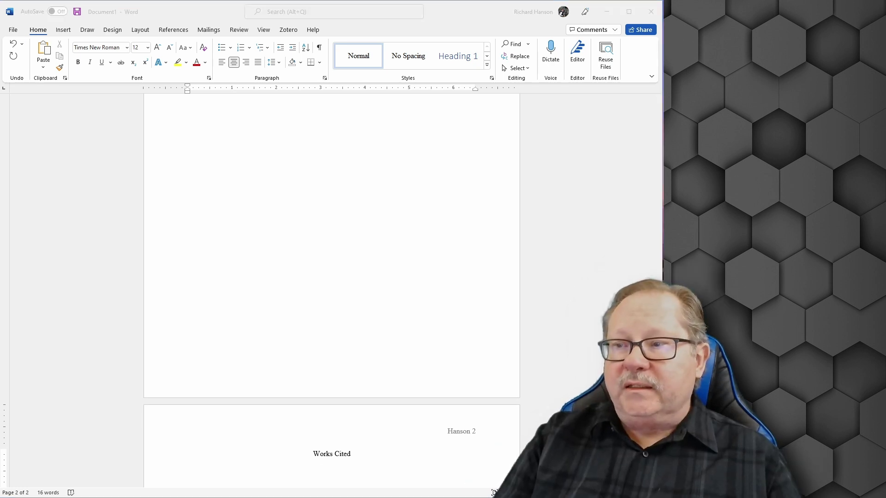
Set a 0.5" hanging indent on the line below Works Cited via the Paragraph dialog
{"action": "left_click", "coordinate": [327, 469]}
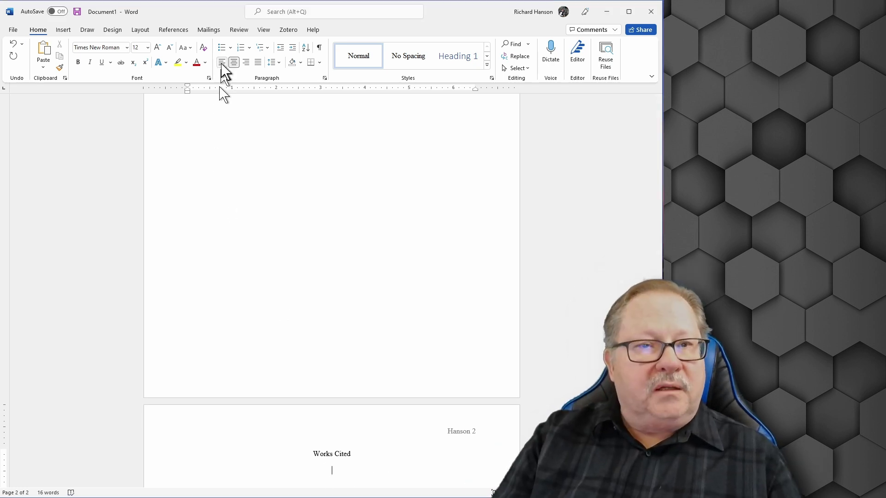
{"action": "scroll", "coordinate": [183, 385], "scroll_direction": "down", "scroll_amount": 2}
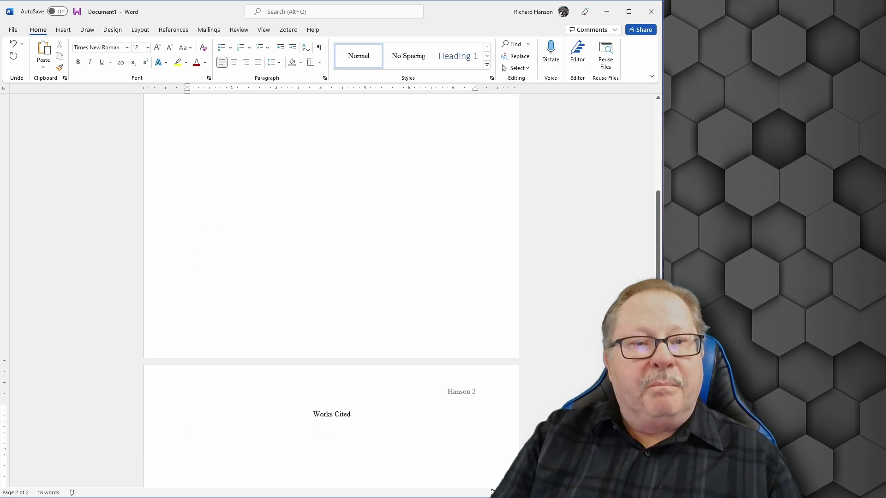
{"action": "left_click", "coordinate": [151, 436]}
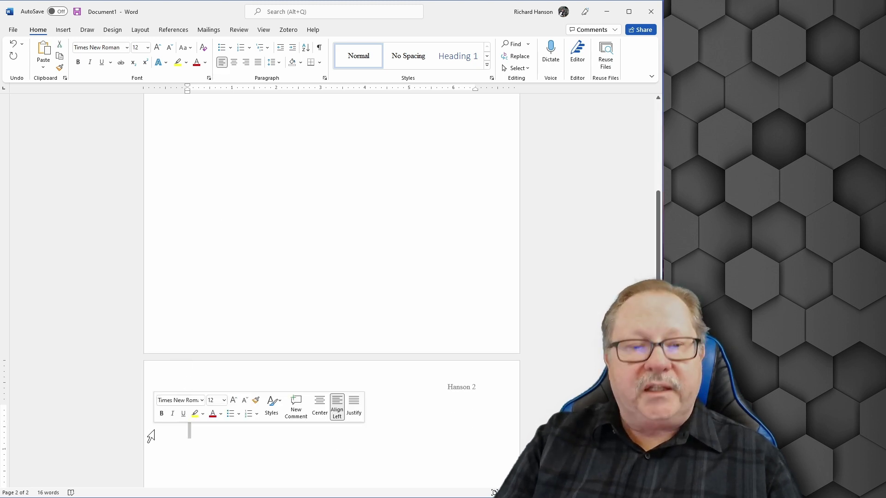
{"action": "left_click", "coordinate": [325, 78]}
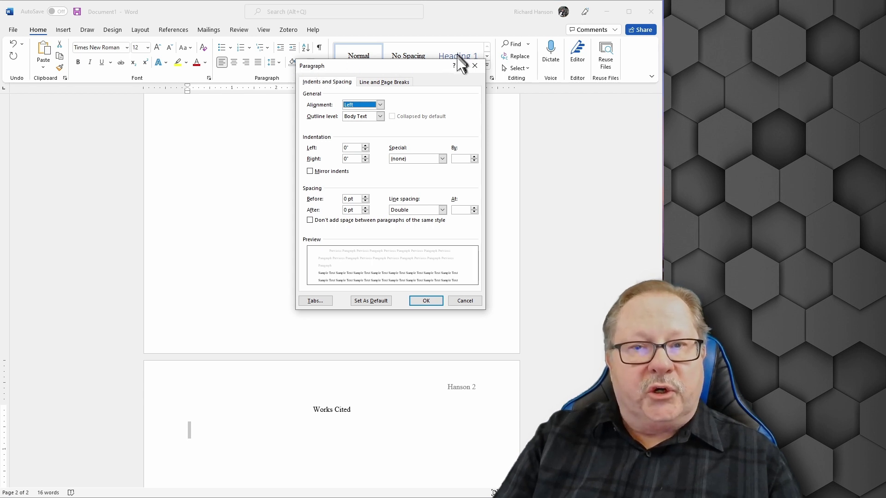
{"action": "left_click_drag", "start_coordinate": [415, 70], "coordinate": [481, 87]}
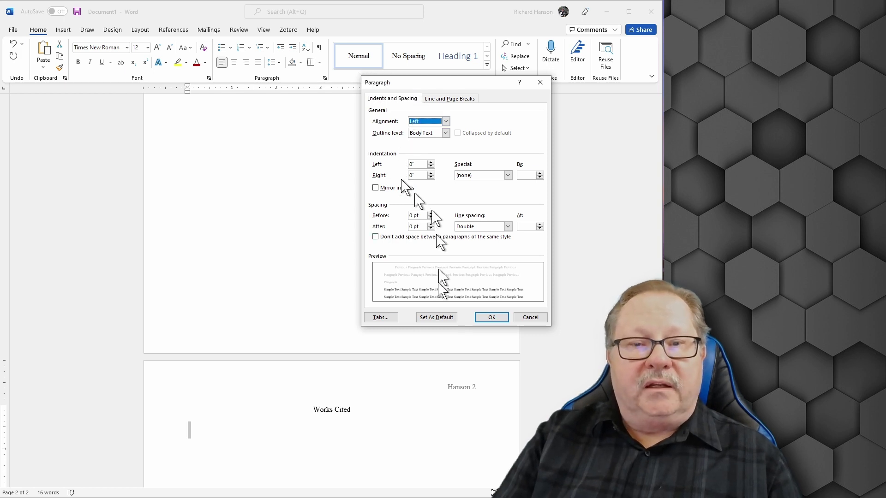
{"action": "left_click", "coordinate": [508, 176]}
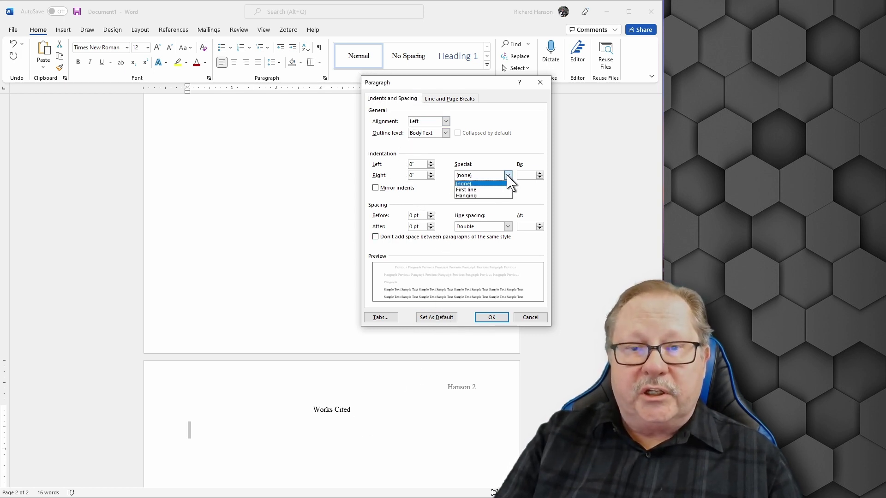
{"action": "left_click", "coordinate": [468, 196]}
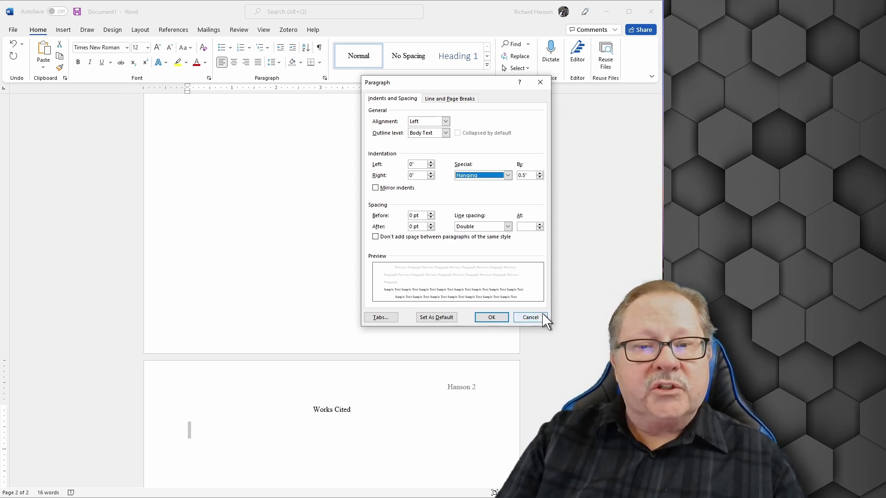
{"action": "left_click", "coordinate": [491, 317]}
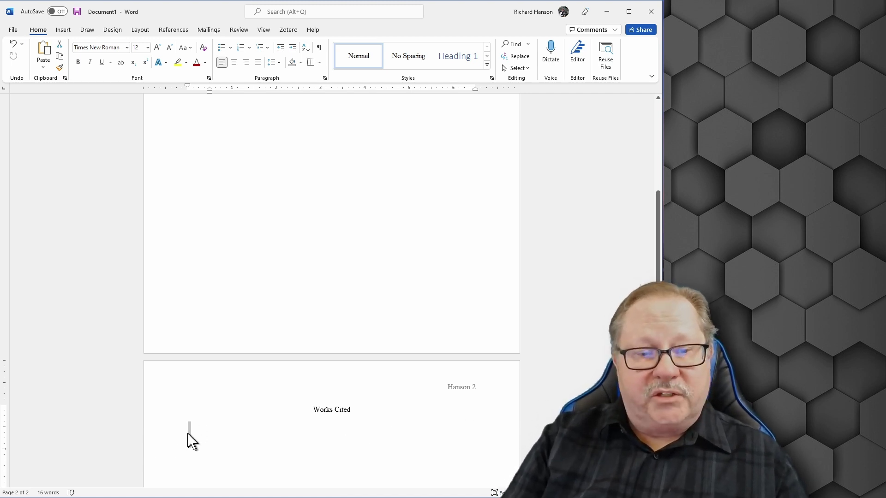
Save As a Word Template (*.dotx) named 'MLA 9 Format Template' on this PC
{"action": "scroll", "coordinate": [188, 431], "scroll_direction": "up", "scroll_amount": 5}
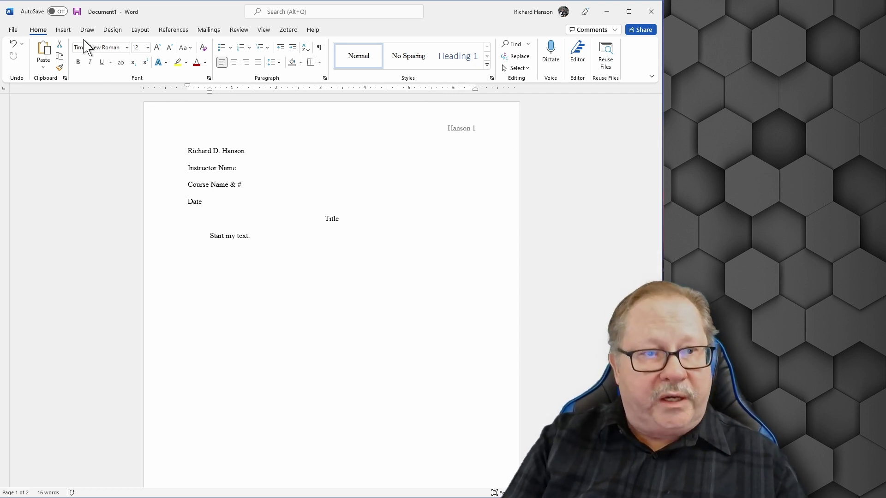
{"action": "left_click", "coordinate": [13, 29]}
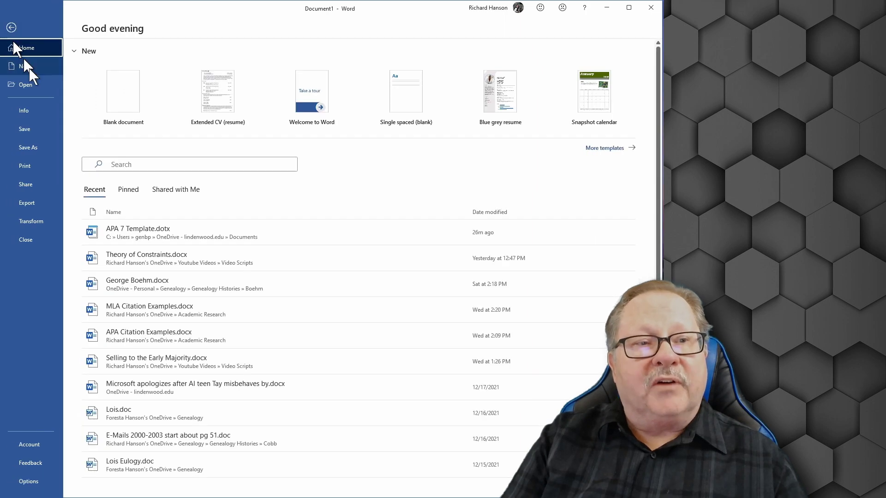
{"action": "left_click", "coordinate": [33, 147]}
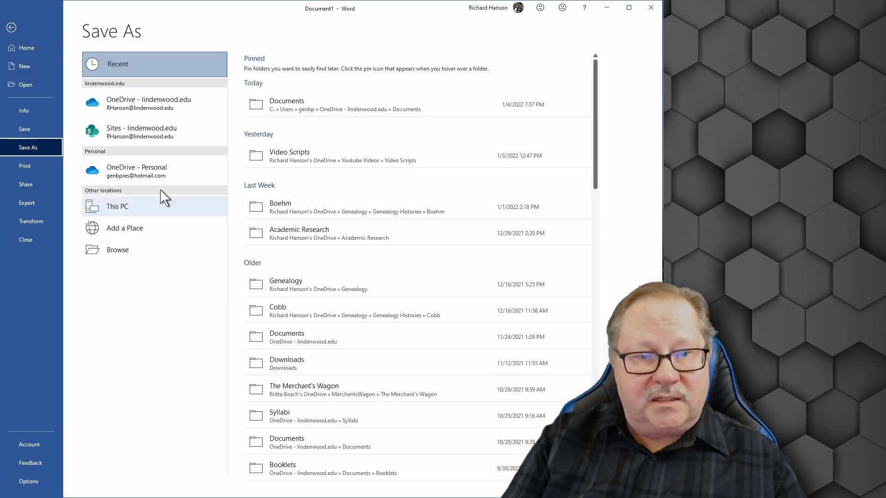
{"action": "left_click", "coordinate": [113, 251]}
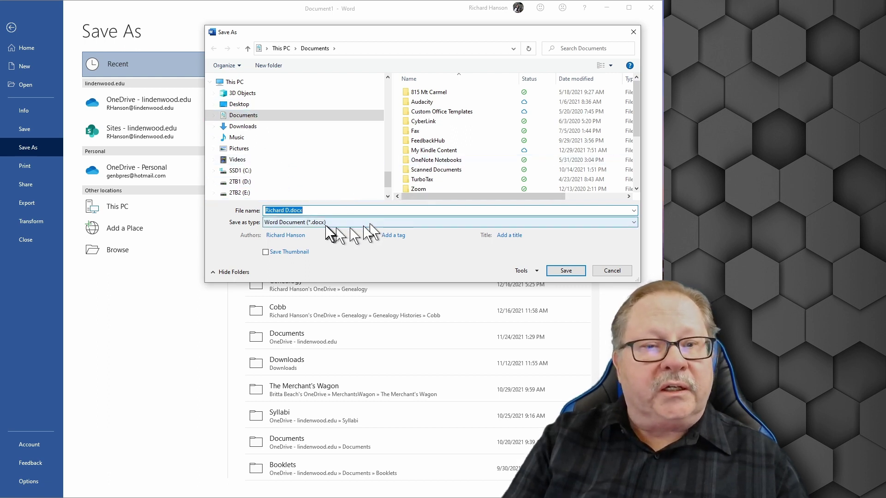
{"action": "left_click", "coordinate": [337, 223]}
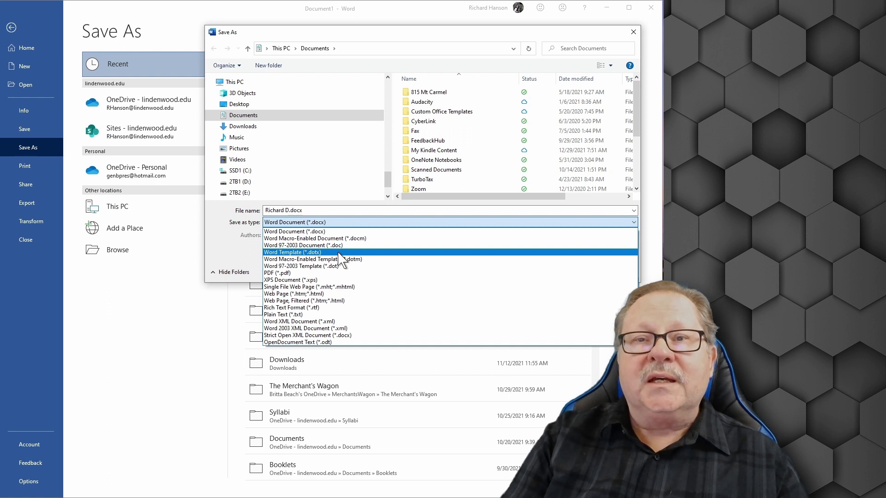
{"action": "left_click", "coordinate": [339, 253]}
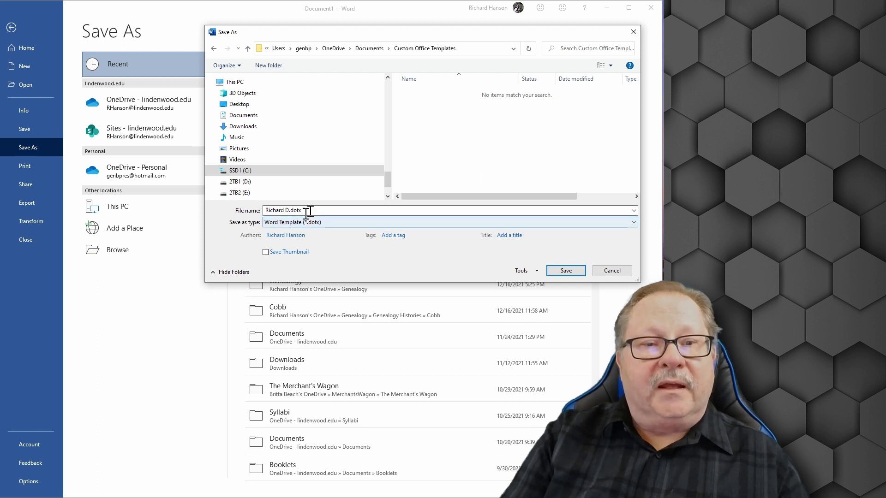
{"action": "double_click", "coordinate": [312, 211]}
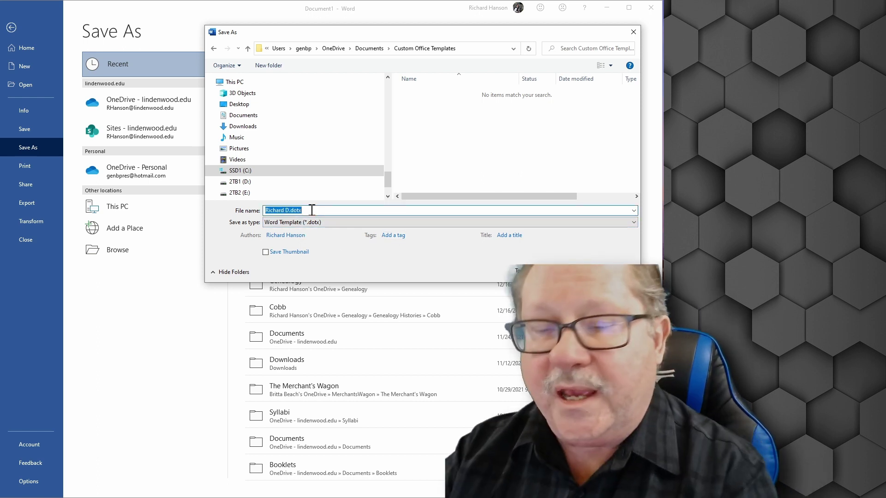
{"action": "type", "text": "MLA "}
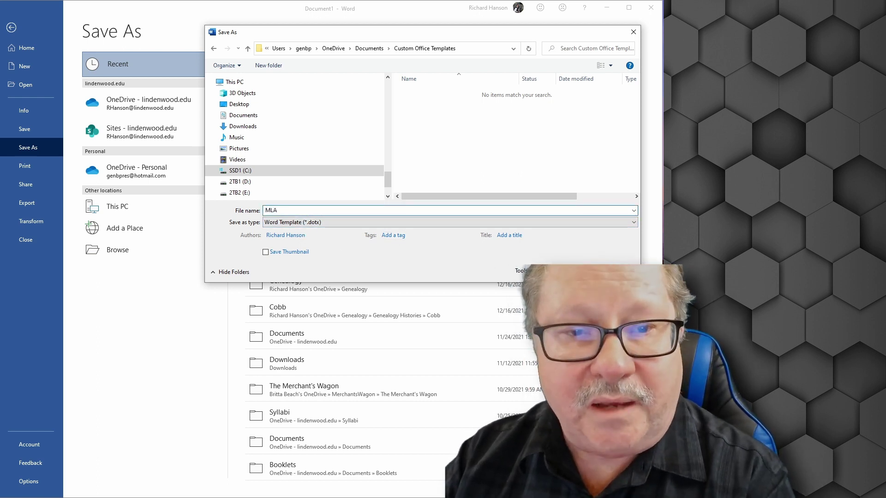
{"action": "type", "text": "9 Format"}
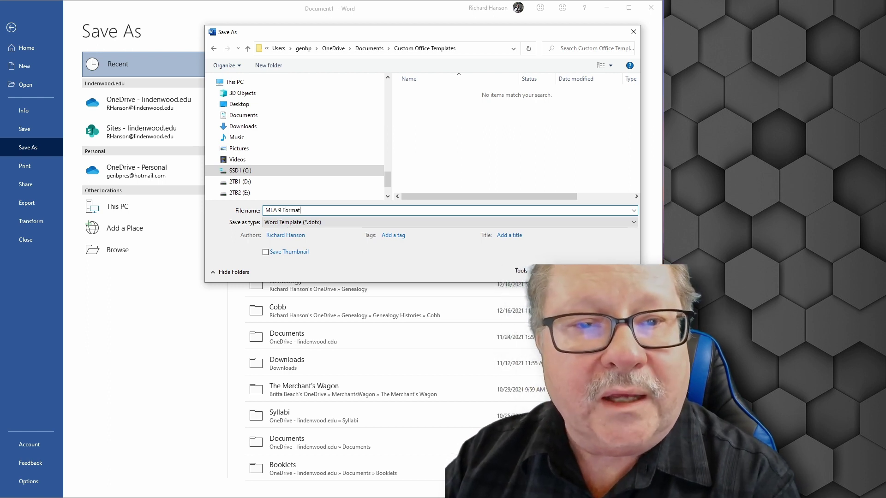
{"action": "type", "text": " Template"}
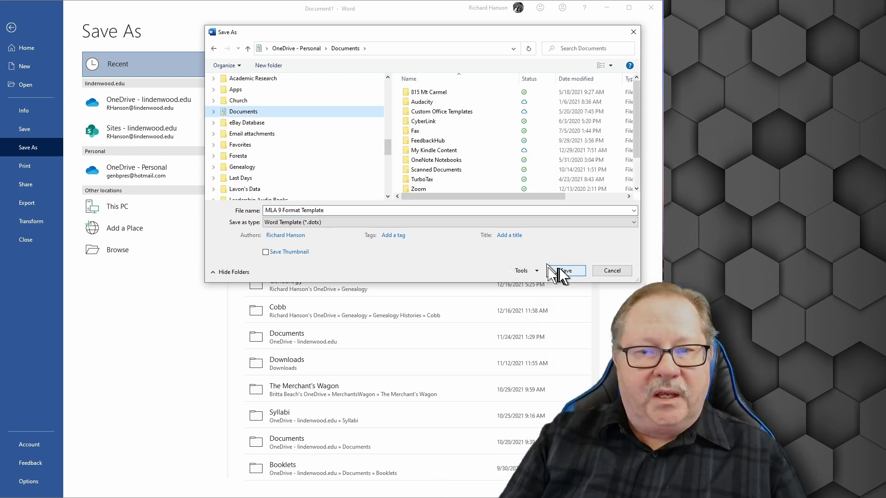
{"action": "left_click", "coordinate": [564, 271]}
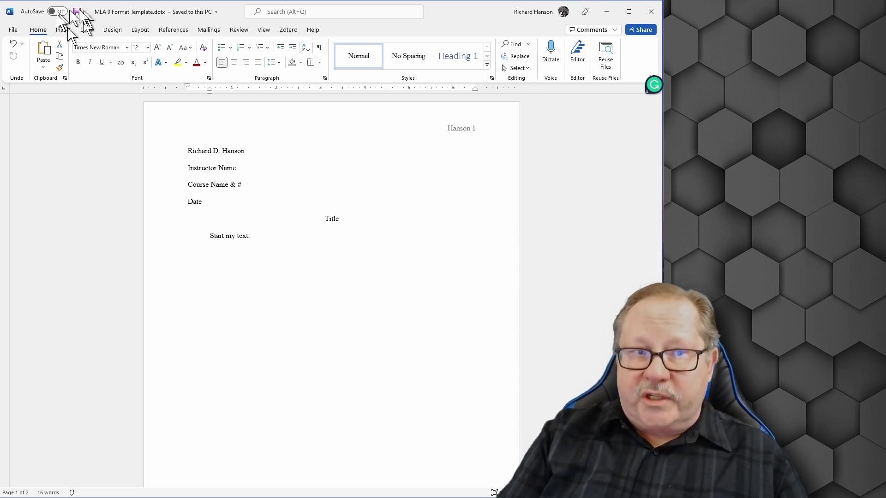
Reopen Save As for 'MLA 9 Format Template' with the type switched to Word Document (*.docx)
{"action": "left_click", "coordinate": [12, 28]}
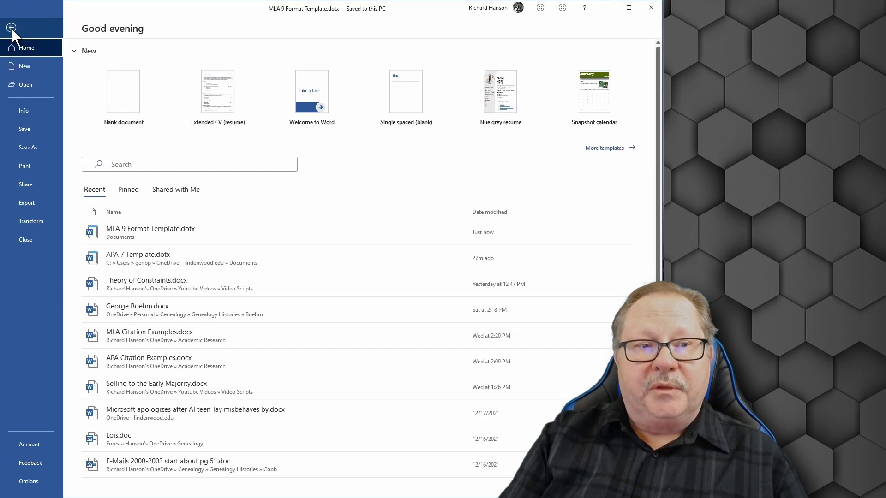
{"action": "left_click", "coordinate": [24, 148]}
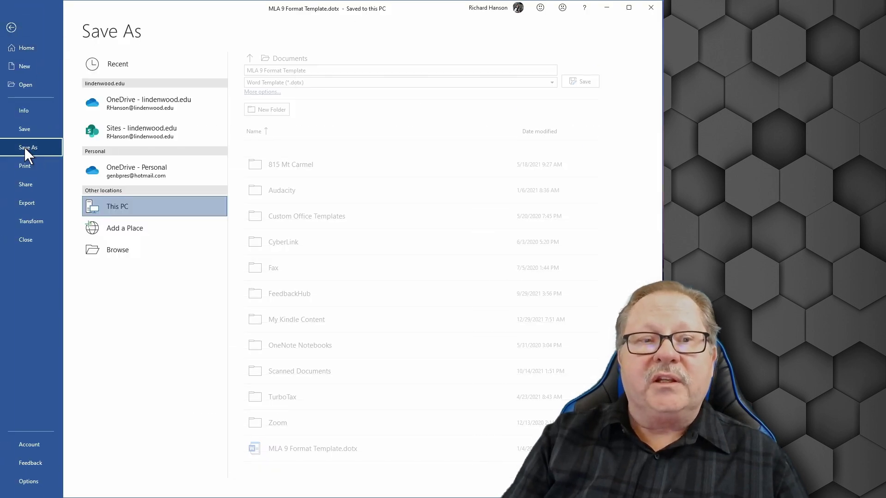
{"action": "left_click", "coordinate": [325, 84]}
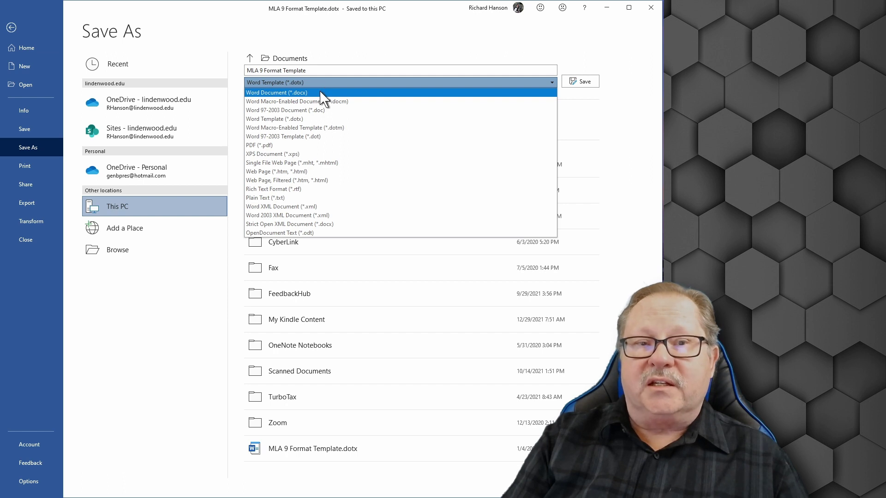
{"action": "left_click", "coordinate": [304, 92]}
{"action": "left_click", "coordinate": [332, 71]}
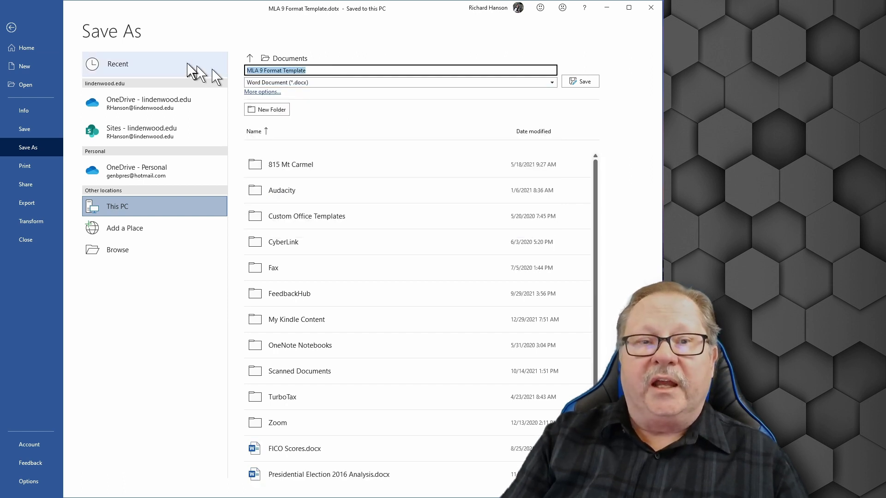